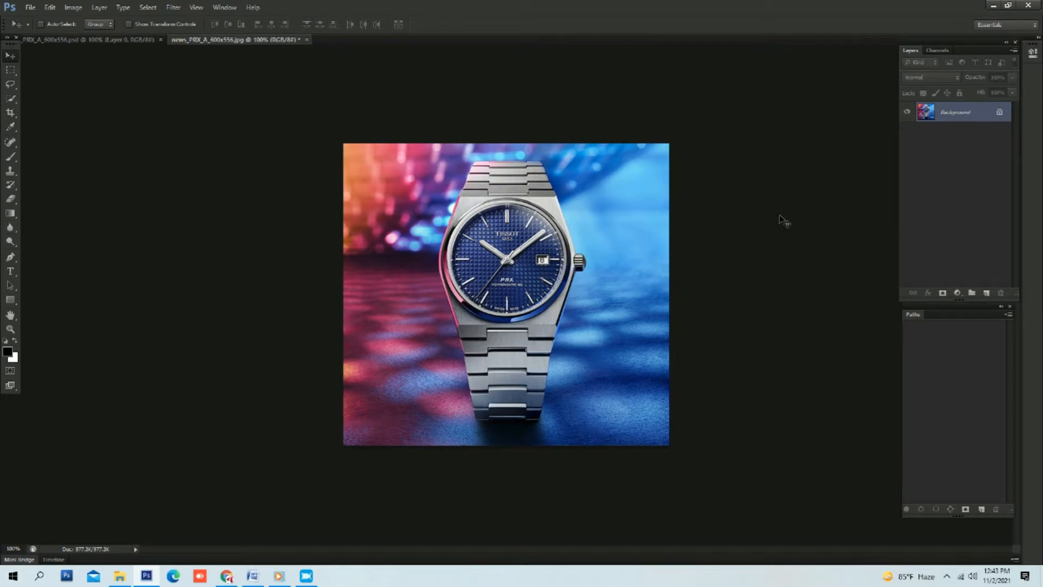
# - Unlock the watch photo's Background layer by converting it into a regular layer with the default settings
pyautogui.hotkey('alt', 'F9')
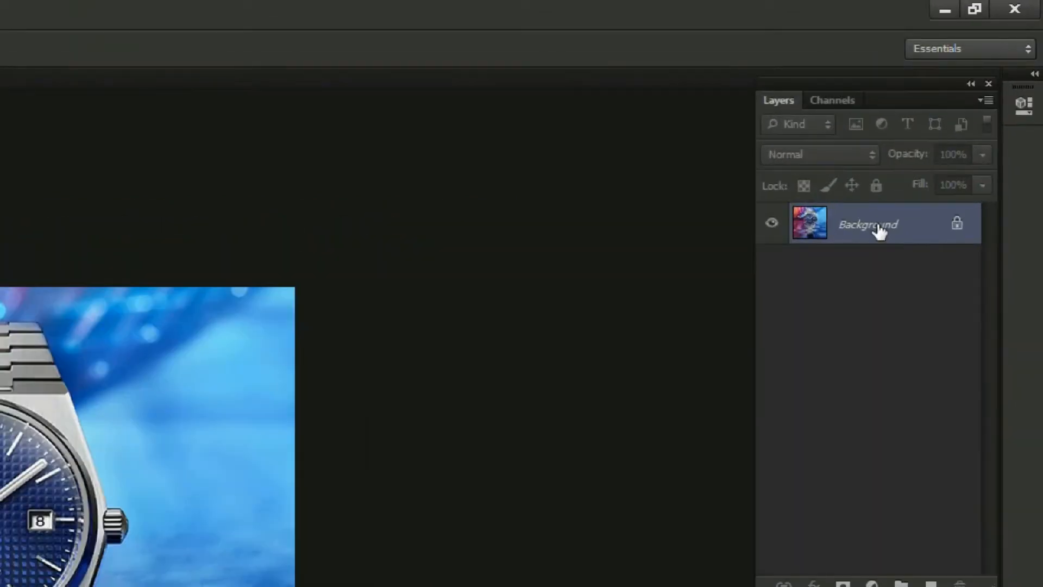
pyautogui.doubleClick(879, 229)
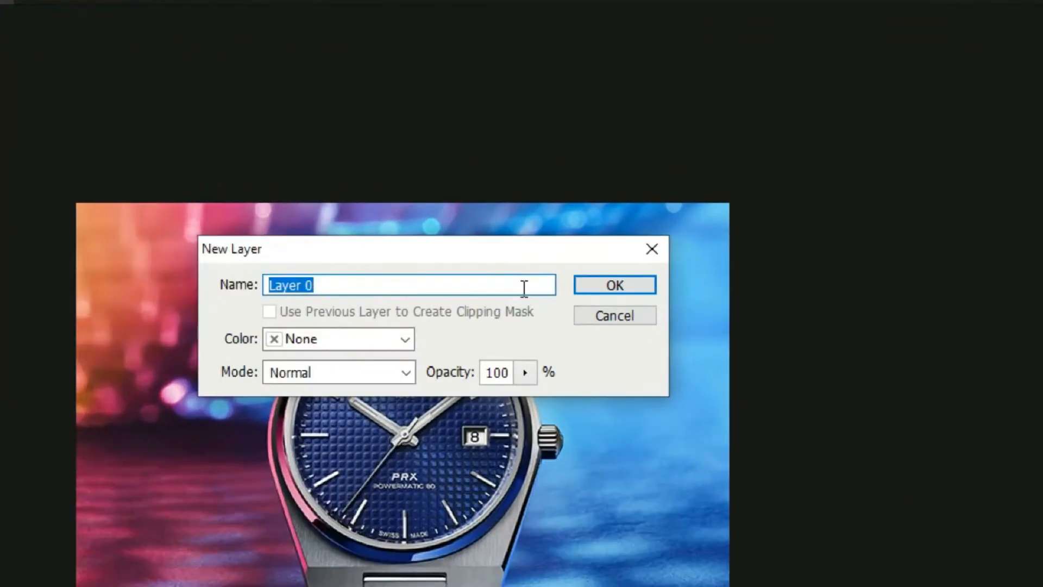
pyautogui.click(652, 286)
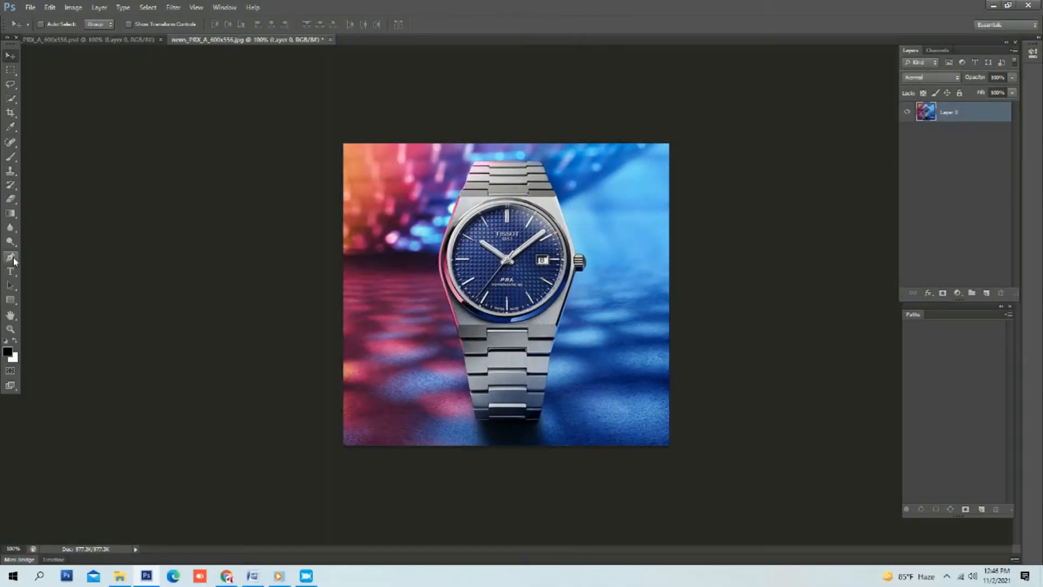
# - Choose the standard Pen Tool and create a new empty path for outlining the watch
pyautogui.click(12, 258)
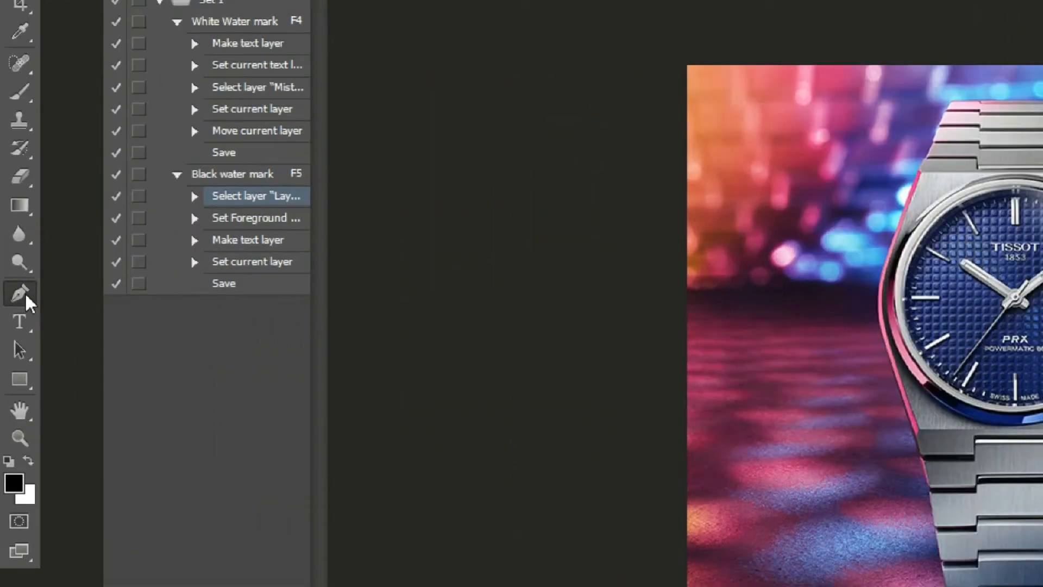
pyautogui.rightClick(15, 266)
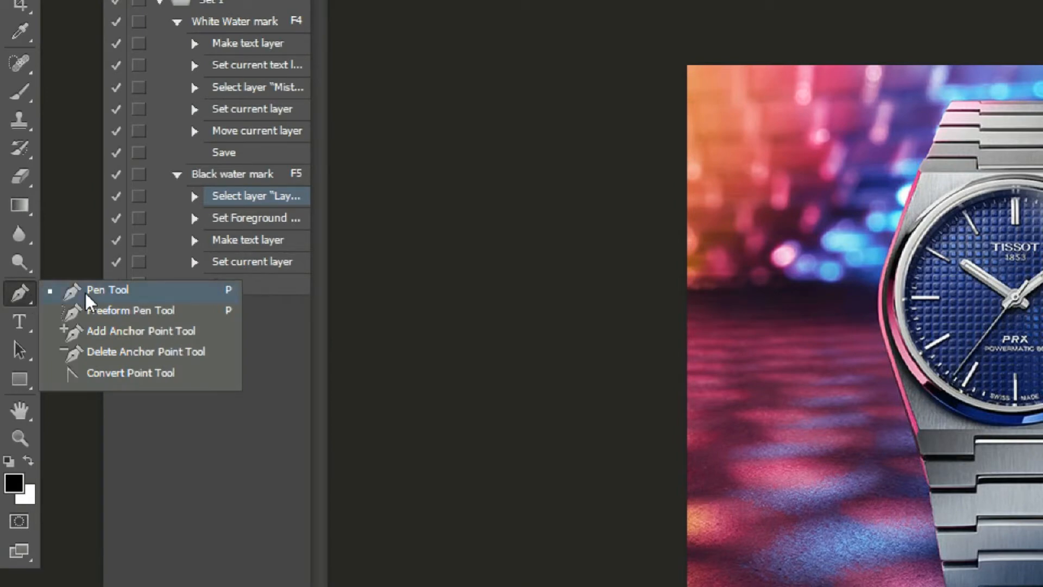
pyautogui.click(136, 292)
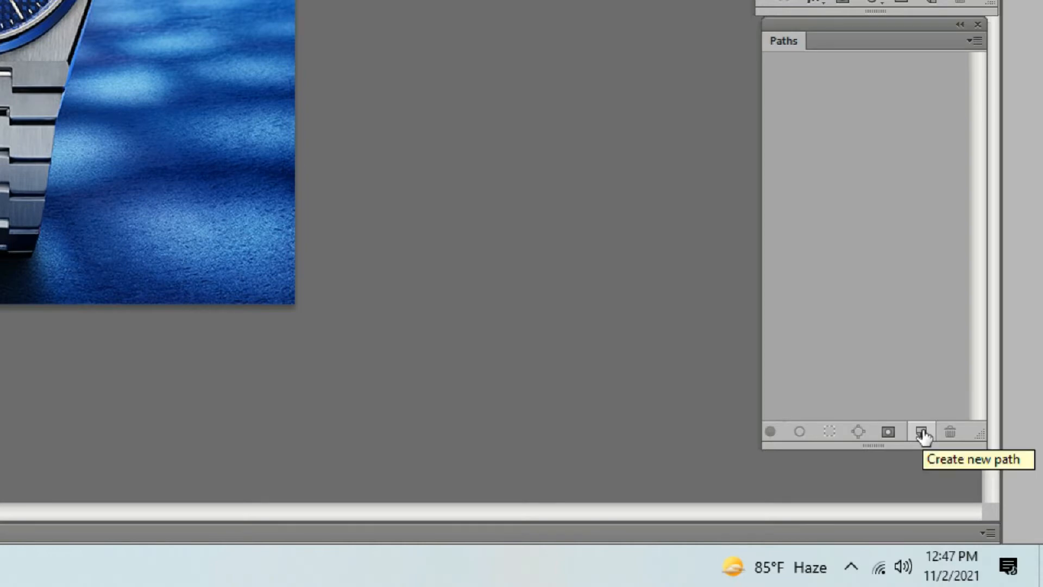
pyautogui.click(922, 433)
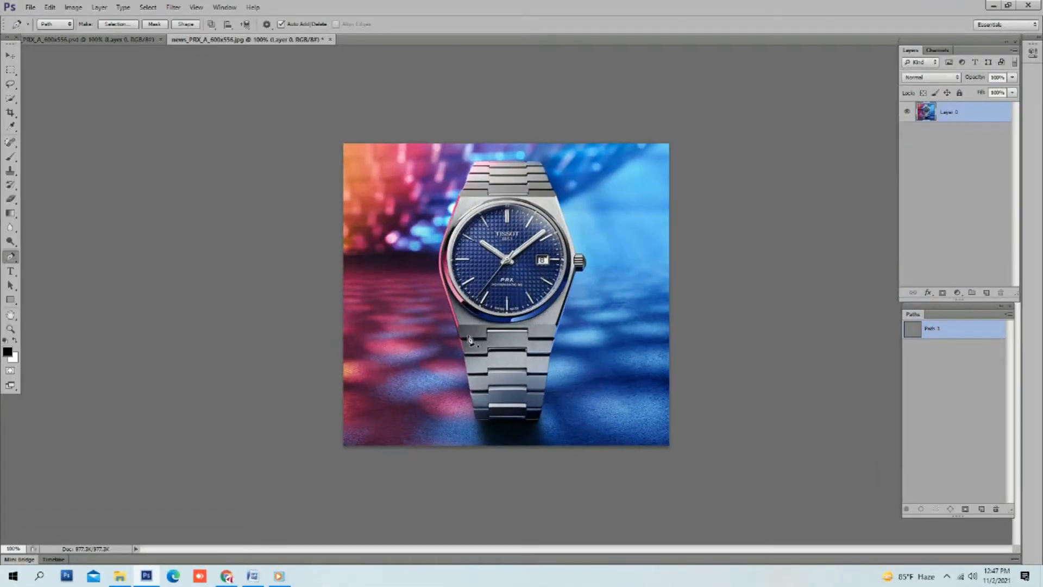
# - Magnify the image to at least 300% and start the pen path along the upper strap's top edge and right side
pyautogui.click(17, 549)
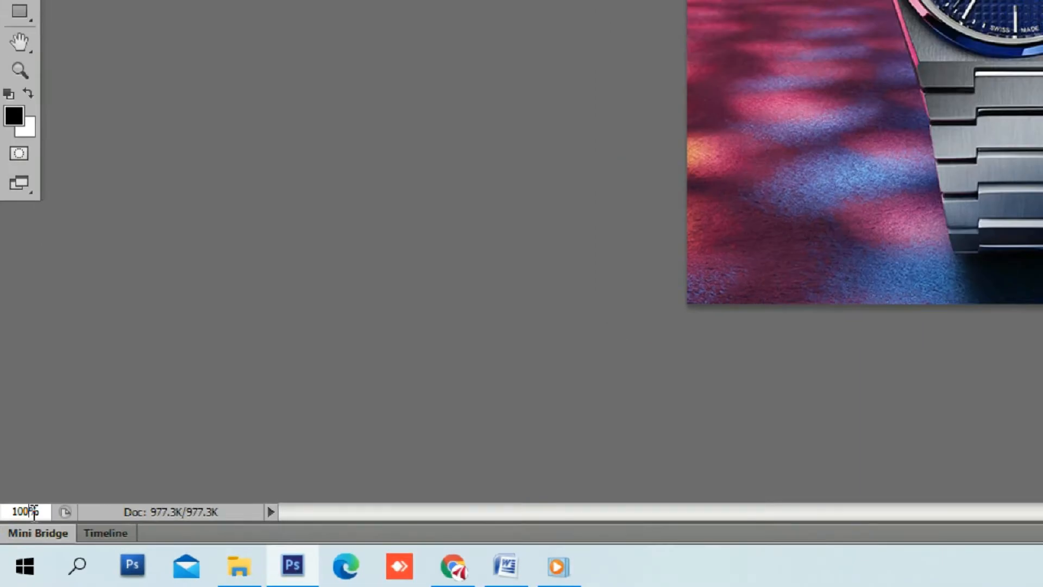
pyautogui.doubleClick(33, 512)
pyautogui.write('300')
pyautogui.press('Return')
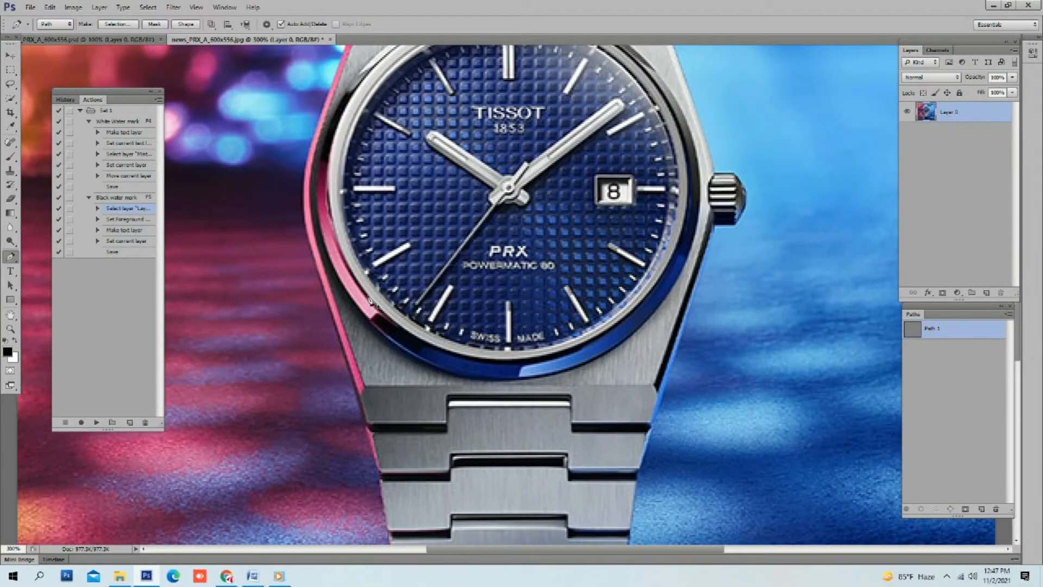
pyautogui.moveTo(375, 107); pyautogui.dragTo(398, 297)
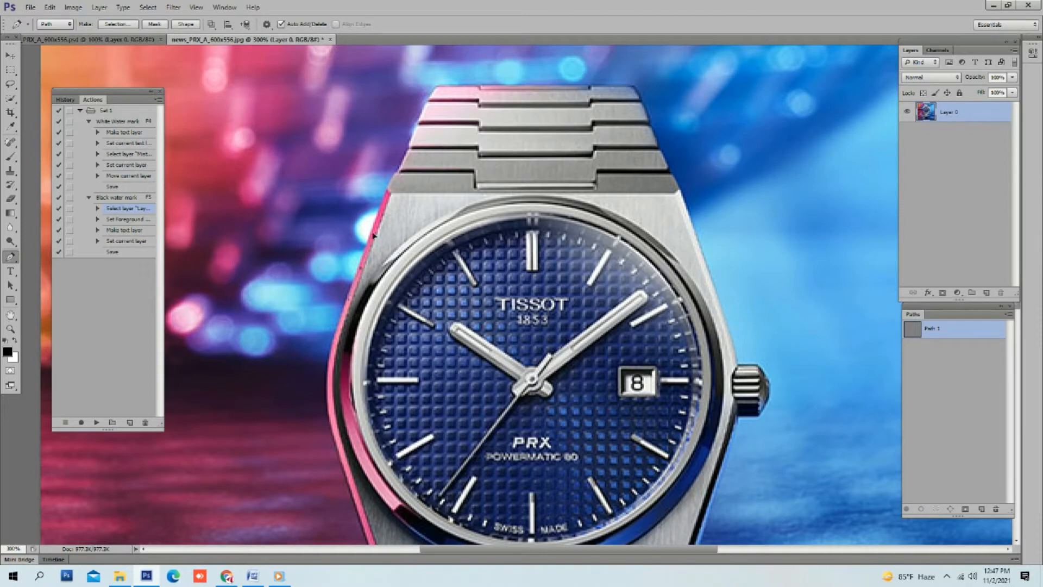
pyautogui.scroll(2, 378, 218)
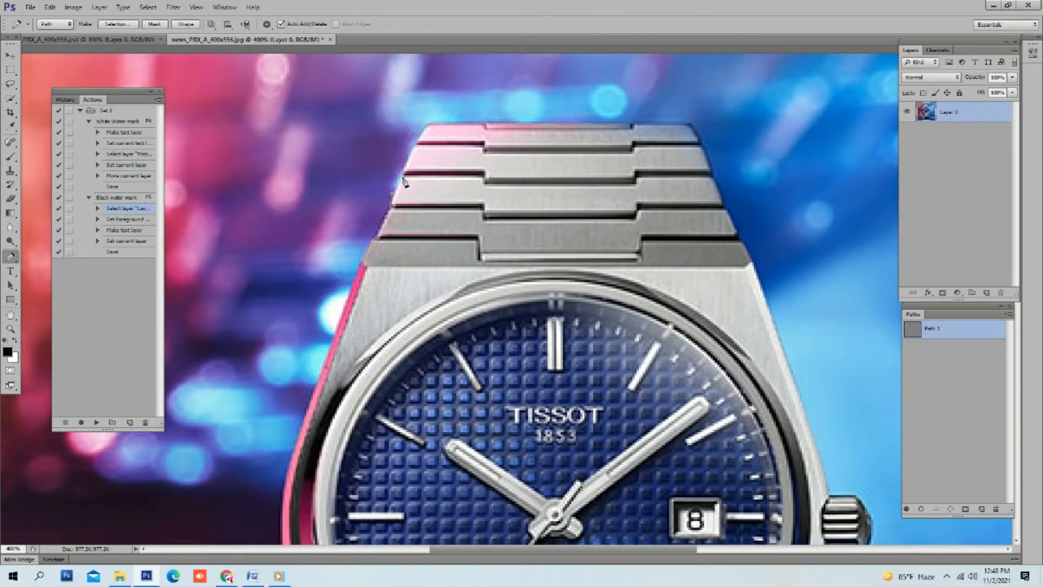
pyautogui.click(424, 125)
pyautogui.hscroll(10, 520, 122)
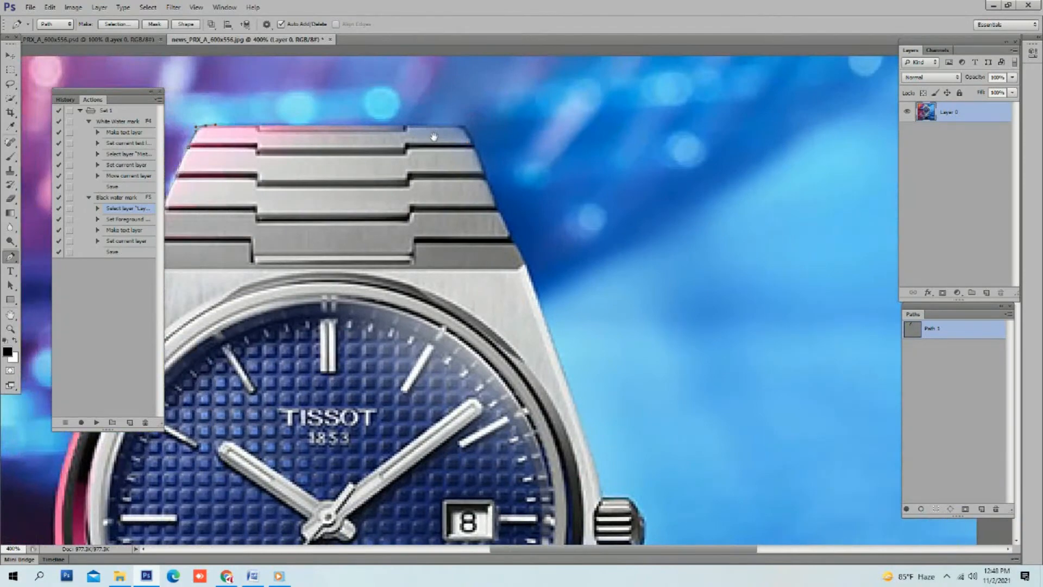
pyautogui.scroll(-4, 416, 131)
pyautogui.click(504, 154)
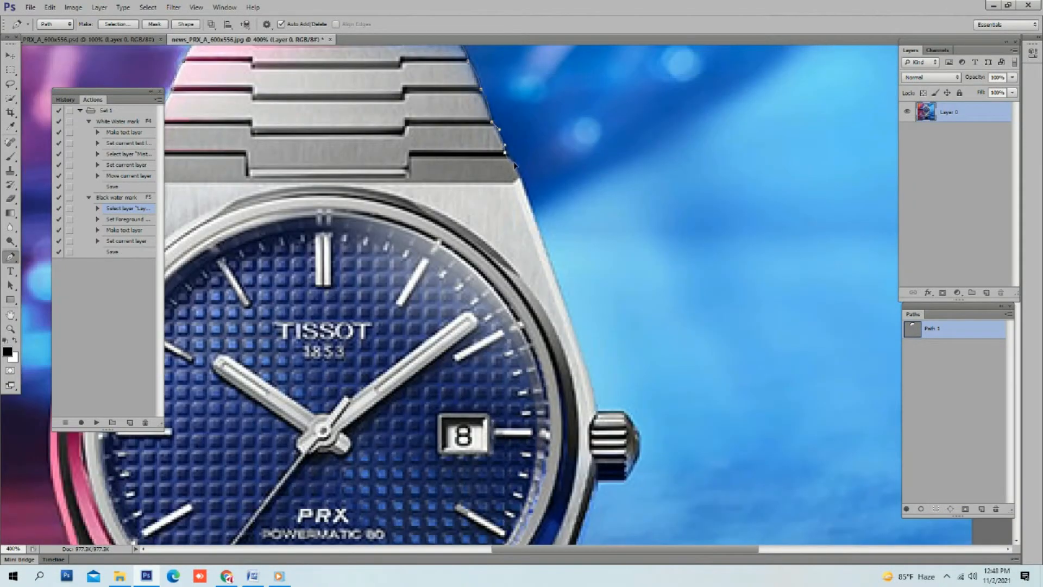
# - Continue the pen path down the right side of the watch case and around the crown
pyautogui.scroll(-5, 521, 210)
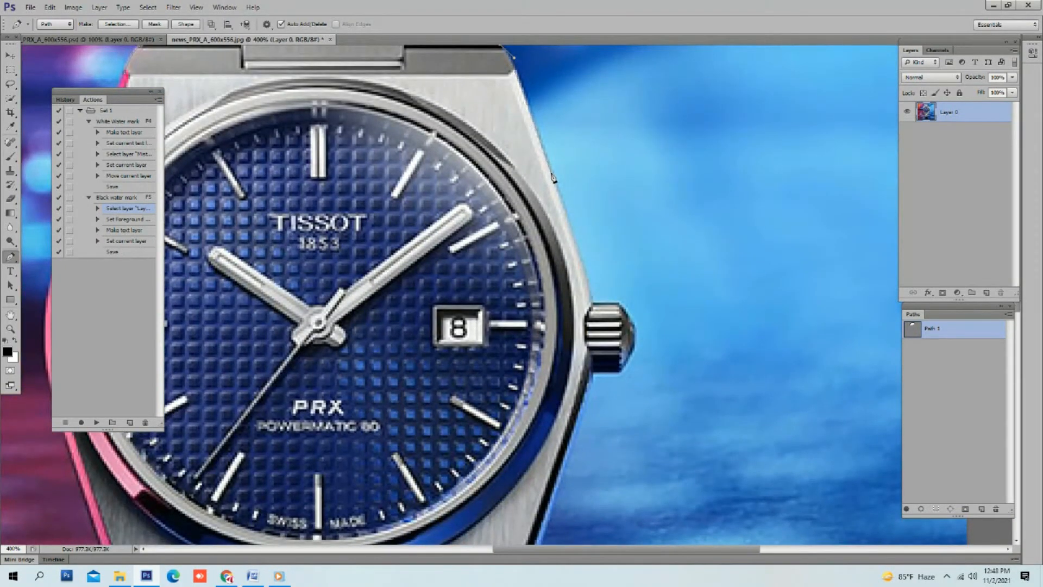
pyautogui.scroll(-6, 553, 273)
pyautogui.hscroll(2, 553, 273)
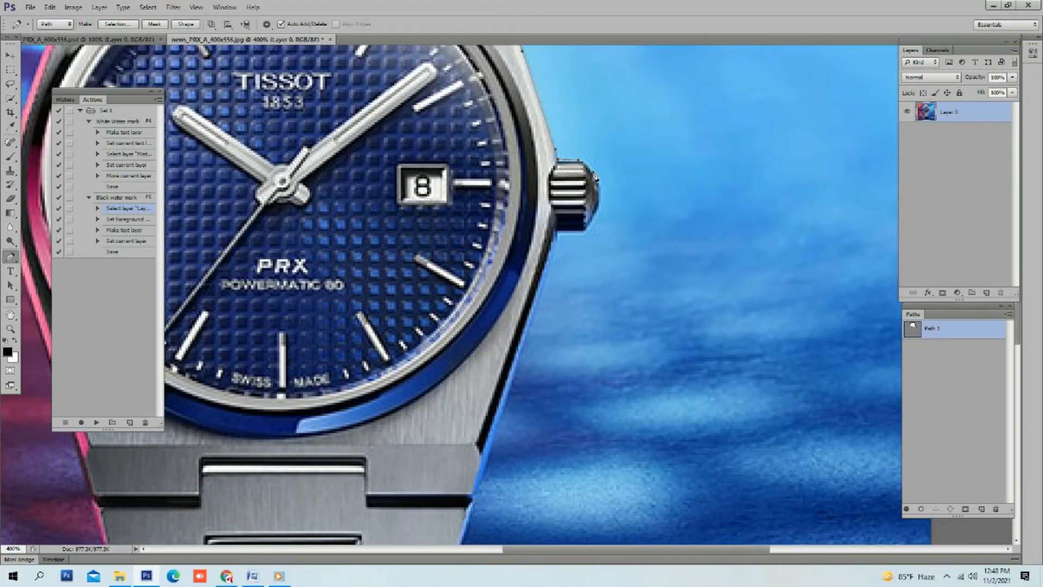
pyautogui.scroll(-2, 597, 179)
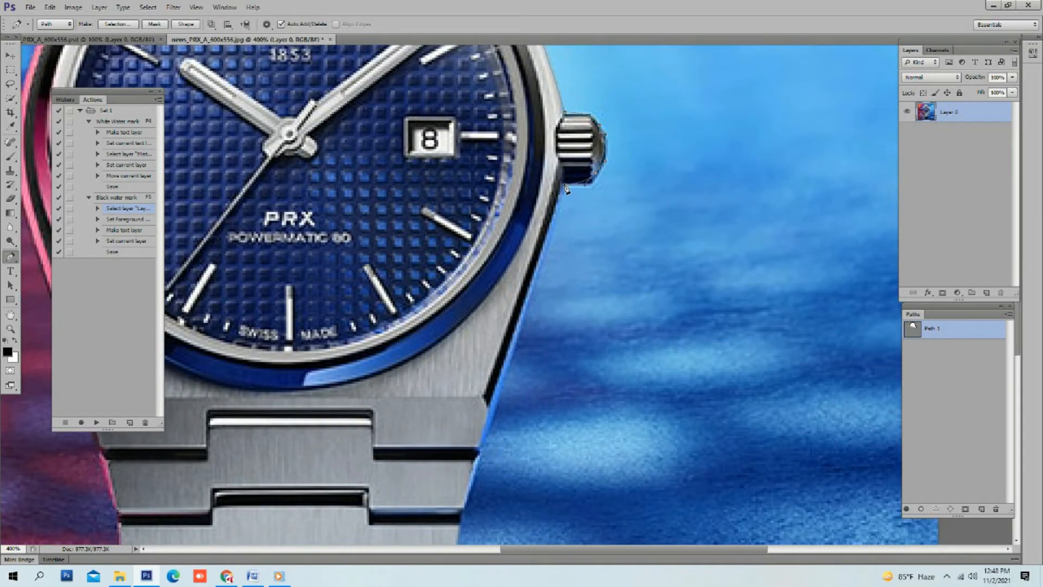
# - Continue the pen path down the right side of the lower case and strap and around the strap's bottom end
pyautogui.scroll(-12, 567, 195)
pyautogui.hscroll(-3, 568, 196)
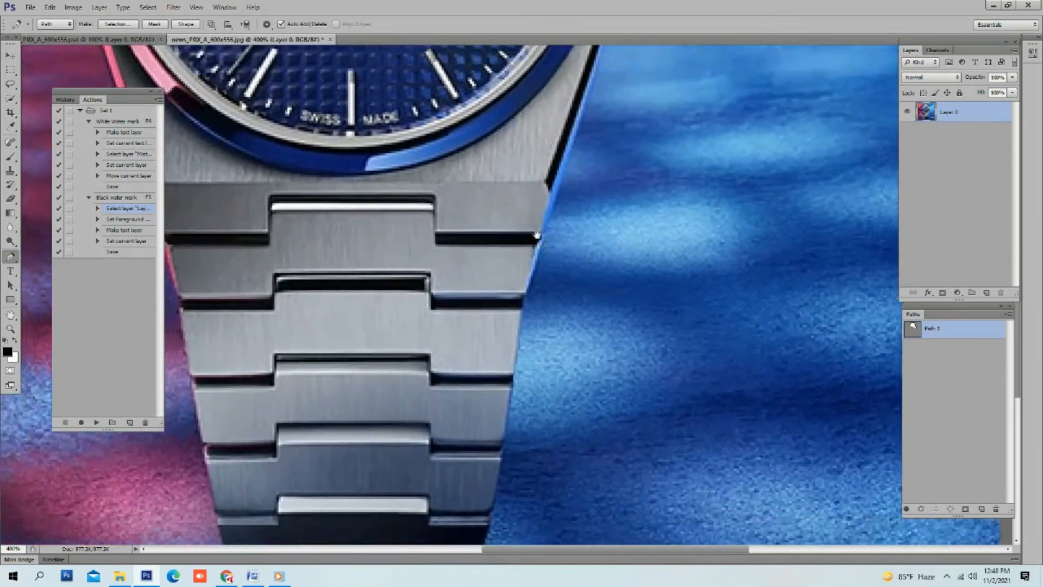
pyautogui.scroll(5, 578, 223)
pyautogui.click(560, 224)
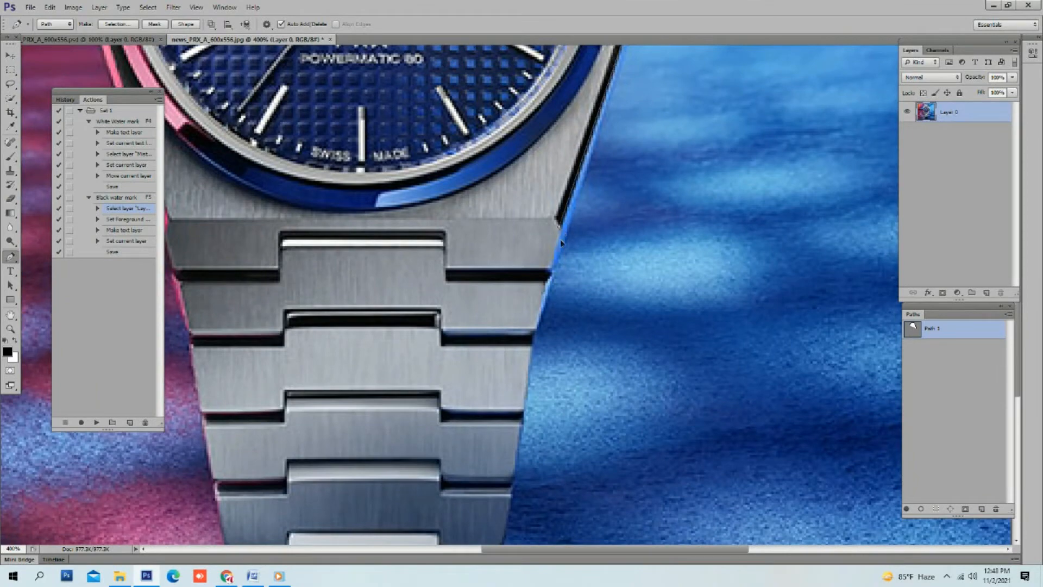
pyautogui.scroll(-10, 555, 263)
pyautogui.hscroll(-5, 554, 263)
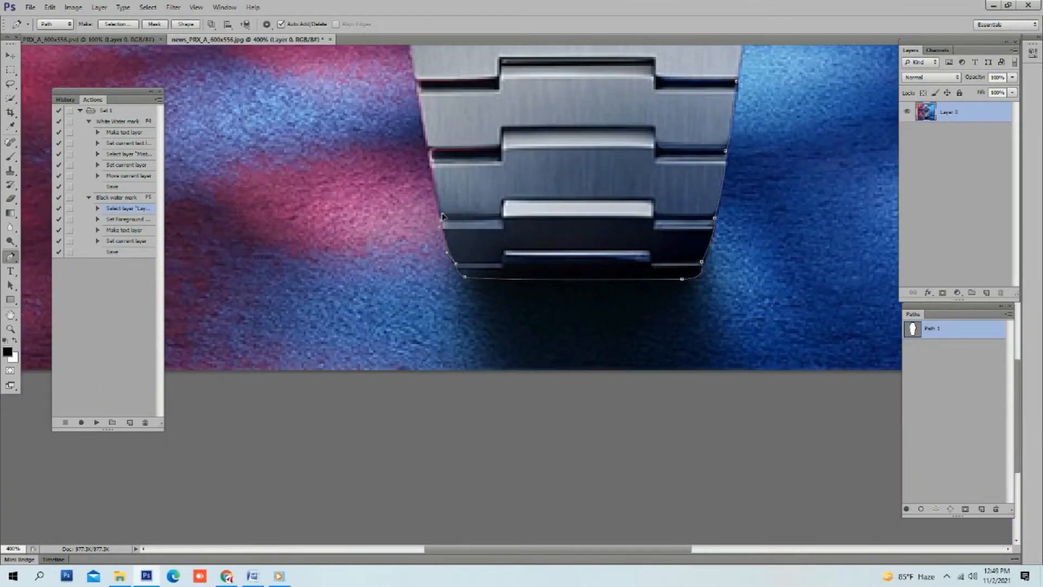
# - Trace the left side of the strap and case upward, curving along the case edge, to complete the watch outline
pyautogui.click(443, 216)
pyautogui.scroll(2, 437, 239)
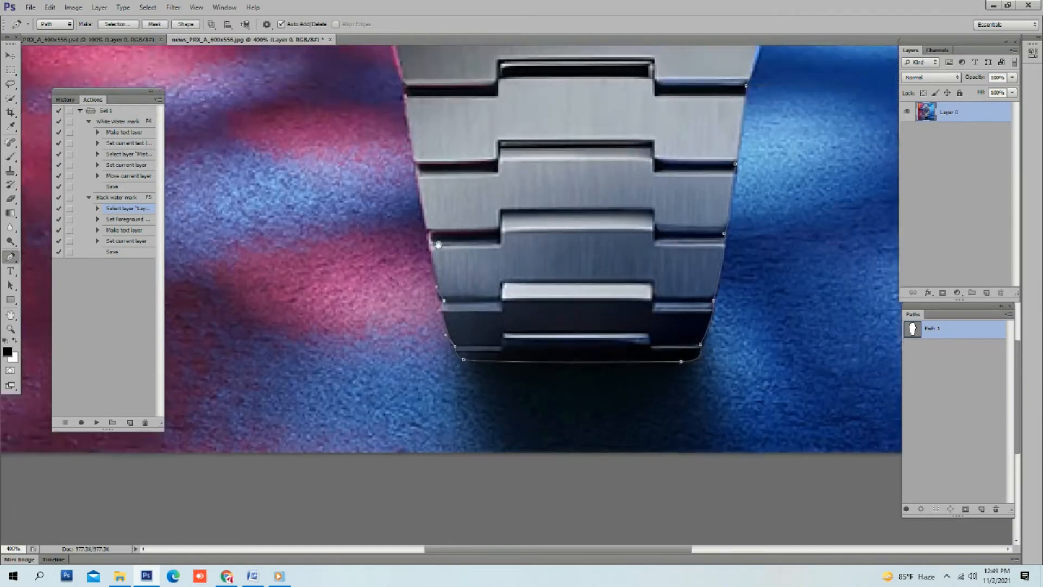
pyautogui.scroll(5, 434, 242)
pyautogui.moveTo(370, 227); pyautogui.dragTo(358, 323)
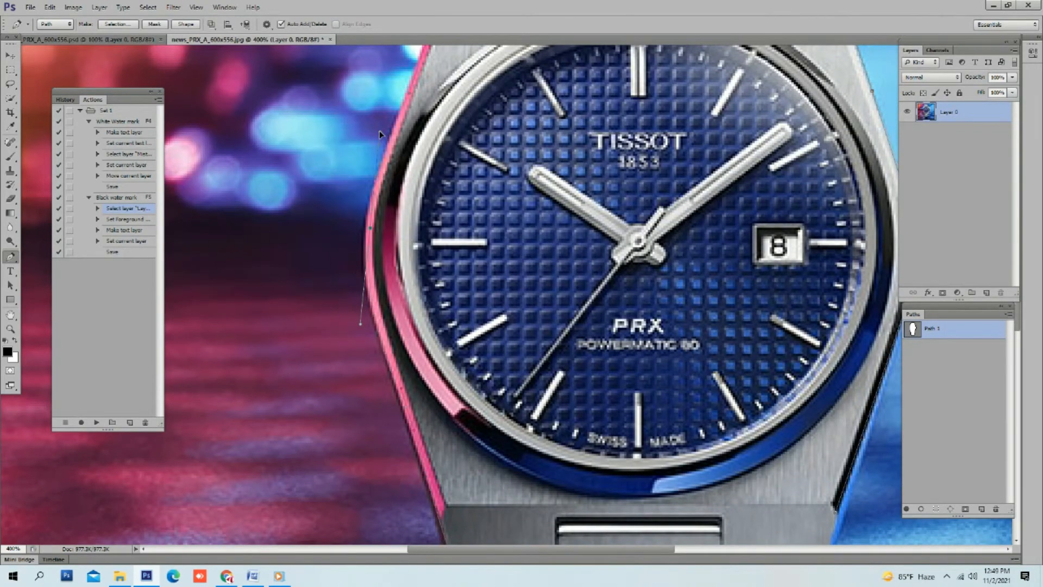
pyautogui.scroll(3, 380, 131)
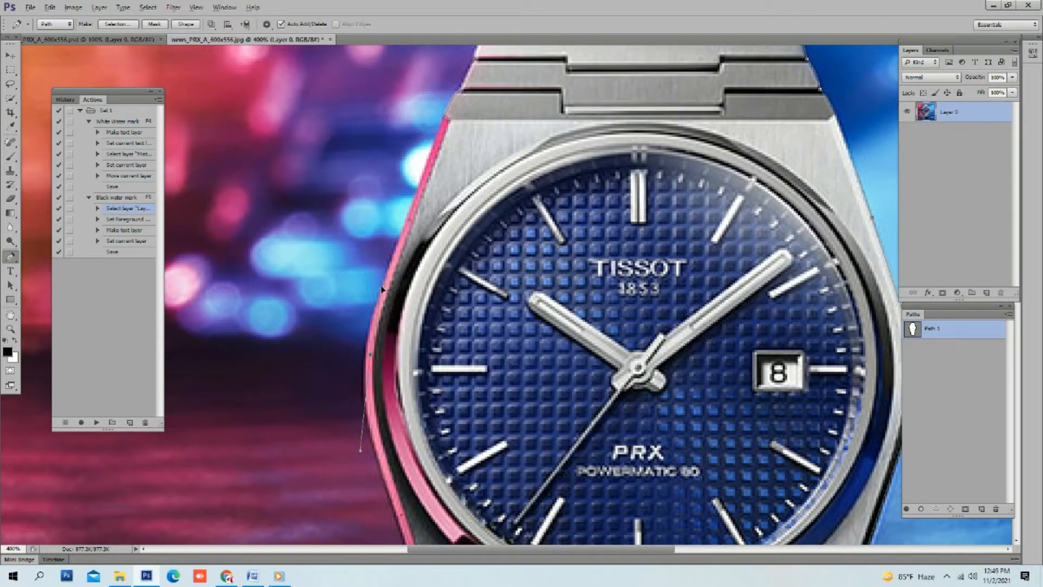
pyautogui.moveTo(416, 175); pyautogui.dragTo(414, 204)
pyautogui.scroll(-1, 465, 261)
pyautogui.scroll(-3, 475, 257)
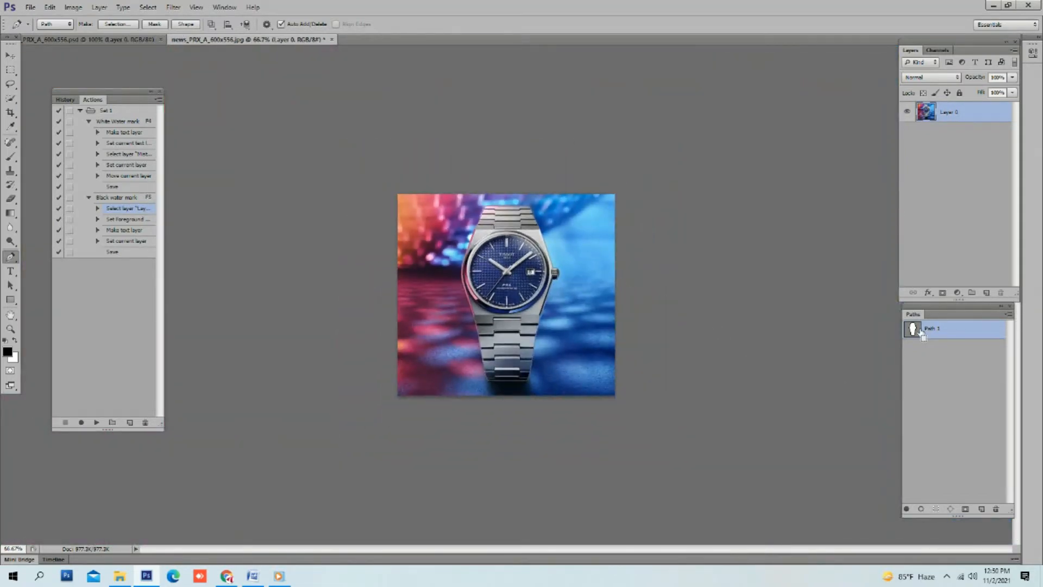
# - Make a new selection from the watch path with a 0.50-pixel feather radius and mask the photo layer with it
pyautogui.click(1008, 315)
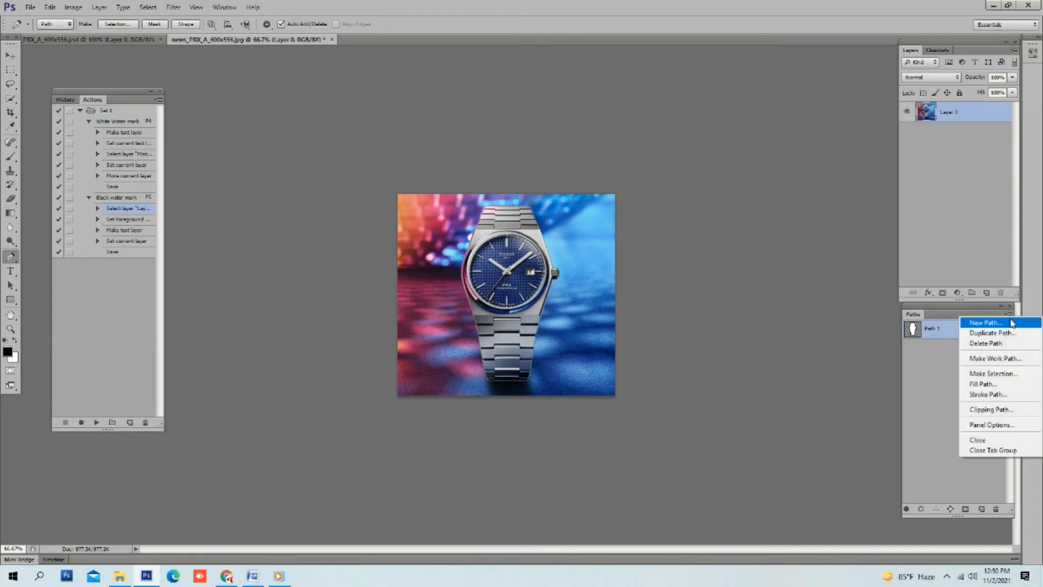
pyautogui.click(999, 373)
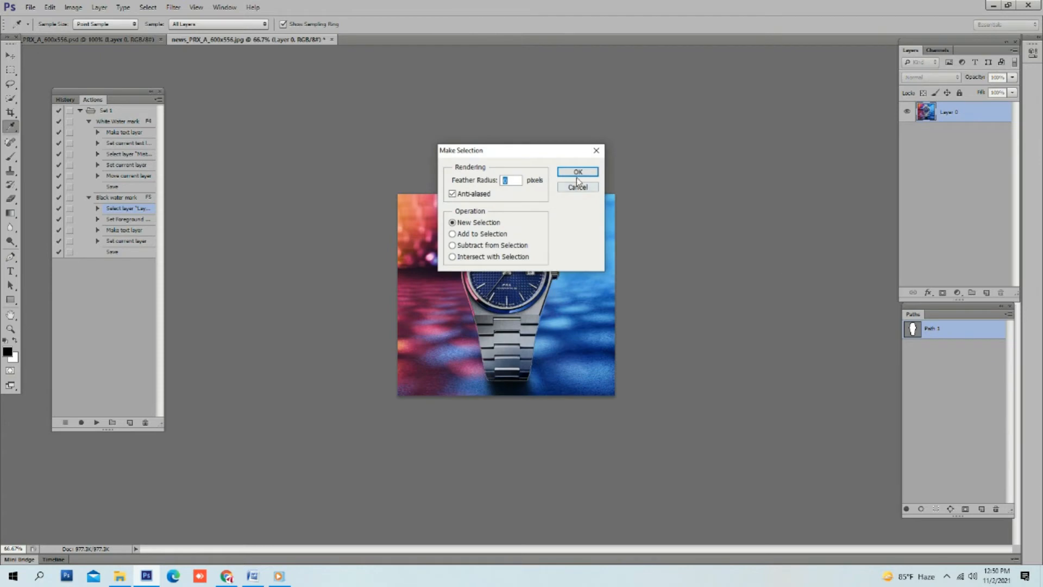
pyautogui.write('0.50')
pyautogui.press('Return')
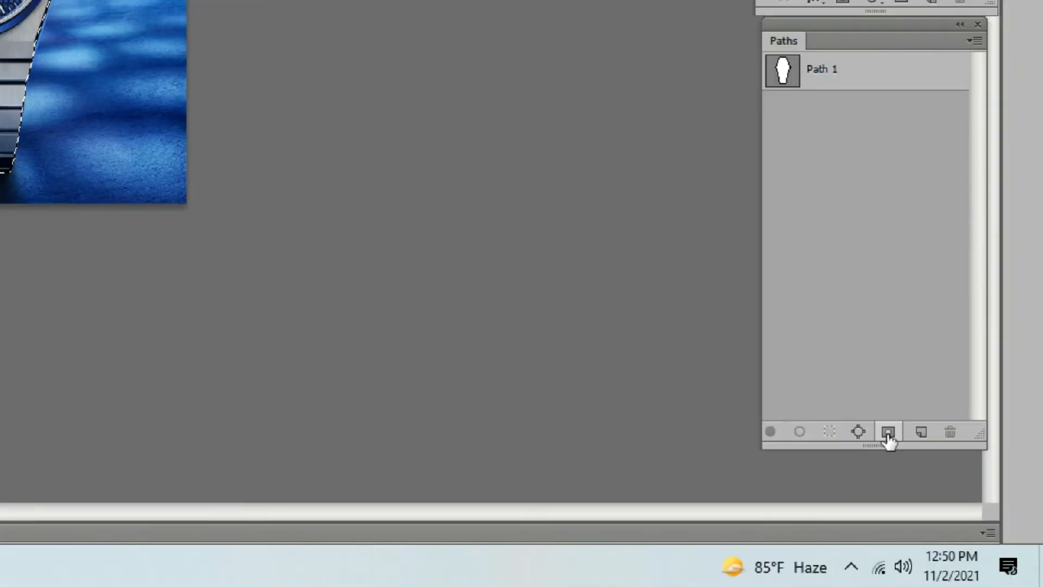
pyautogui.click(888, 435)
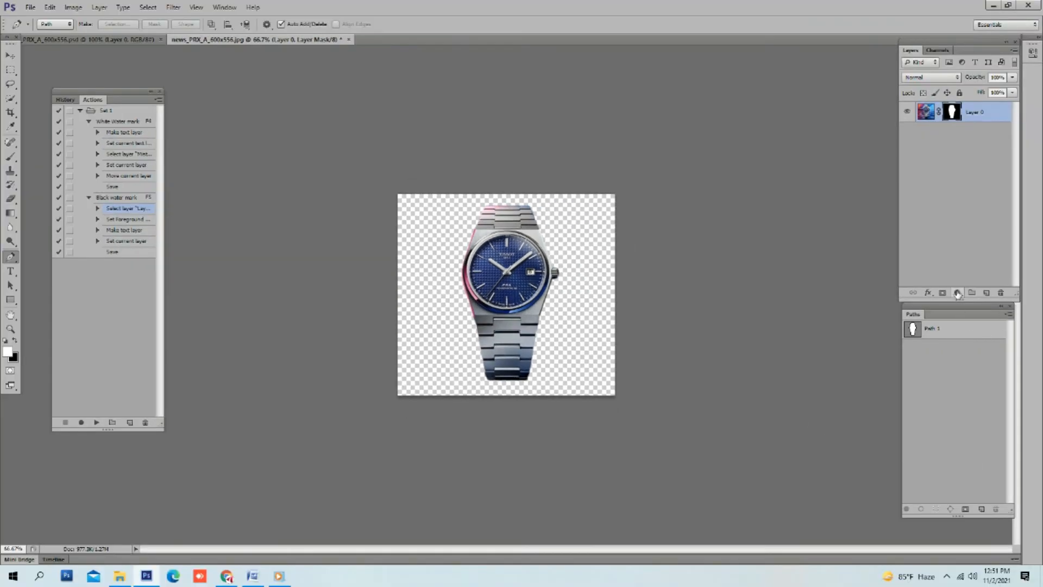
# - Add a Solid Color fill layer to the document
pyautogui.click(958, 293)
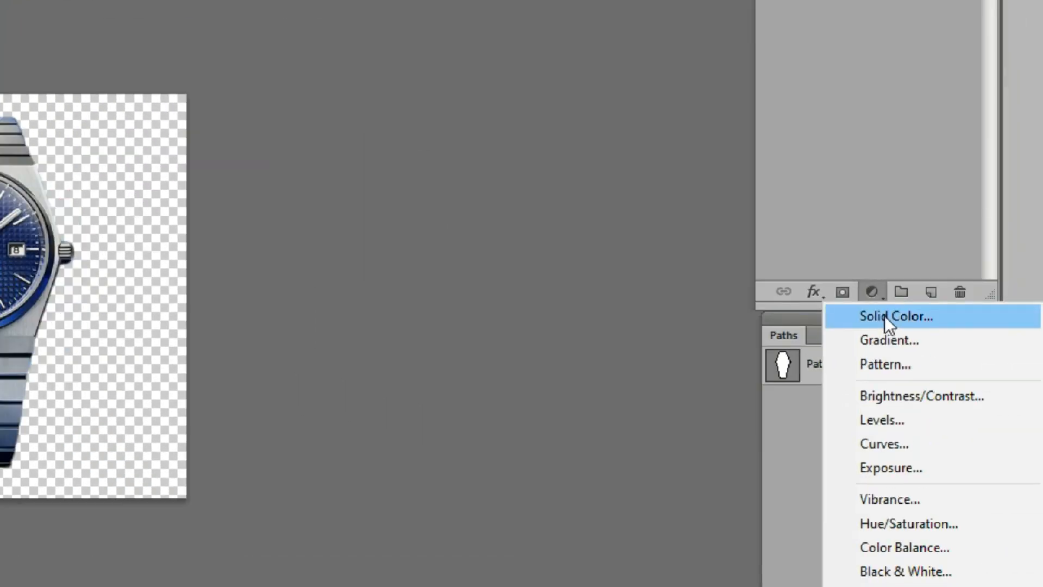
pyautogui.click(884, 315)
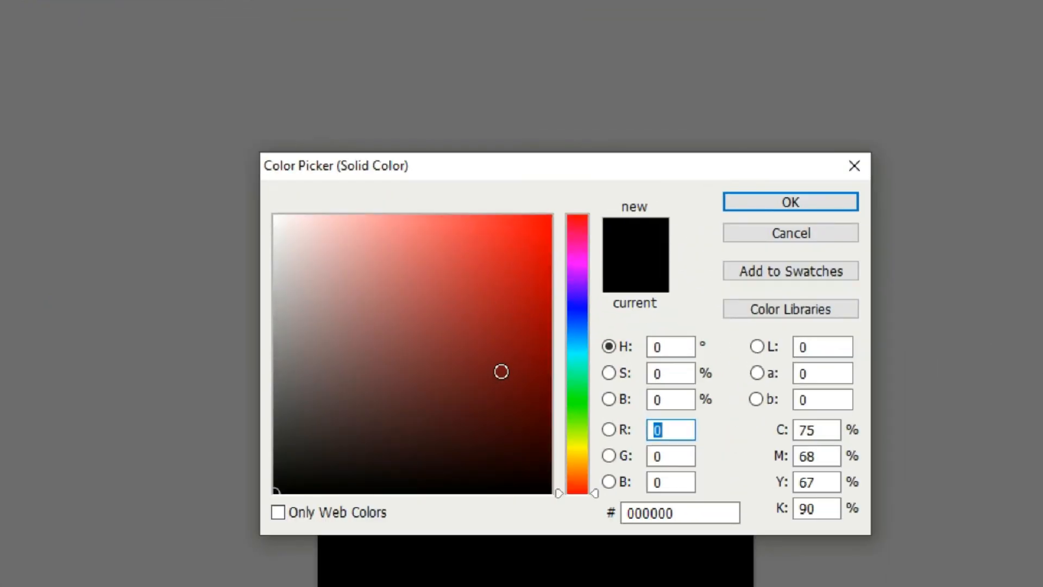
pyautogui.click(511, 359)
pyautogui.click(505, 435)
pyautogui.click(329, 314)
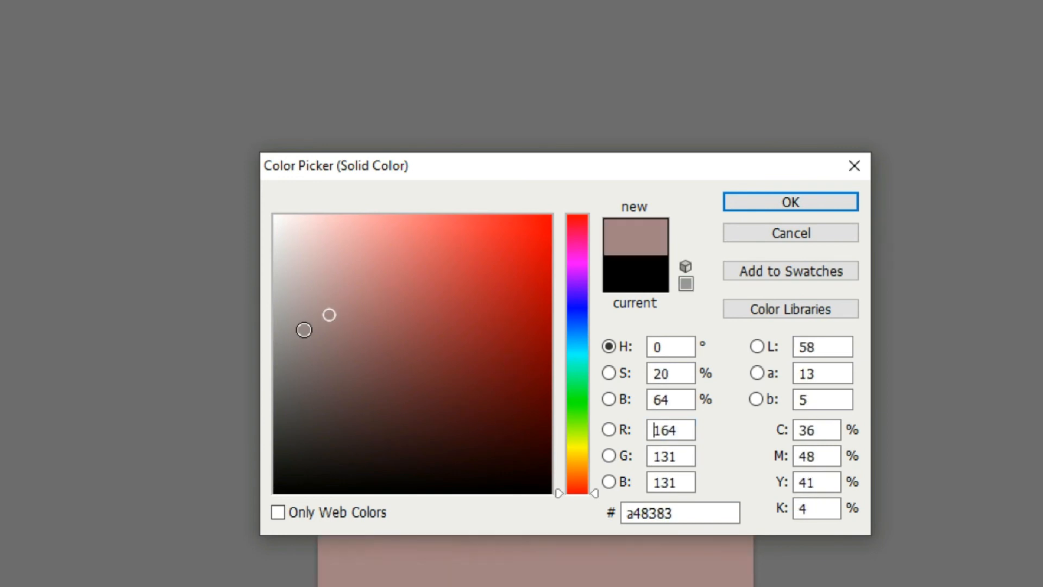
pyautogui.click(582, 400)
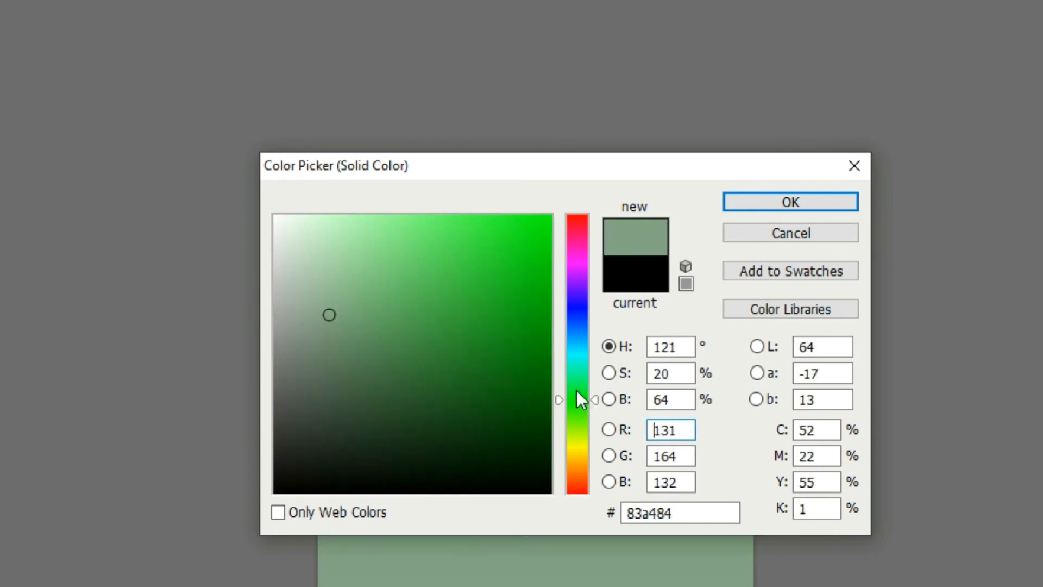
pyautogui.click(502, 260)
pyautogui.click(577, 321)
pyautogui.click(493, 261)
pyautogui.click(579, 452)
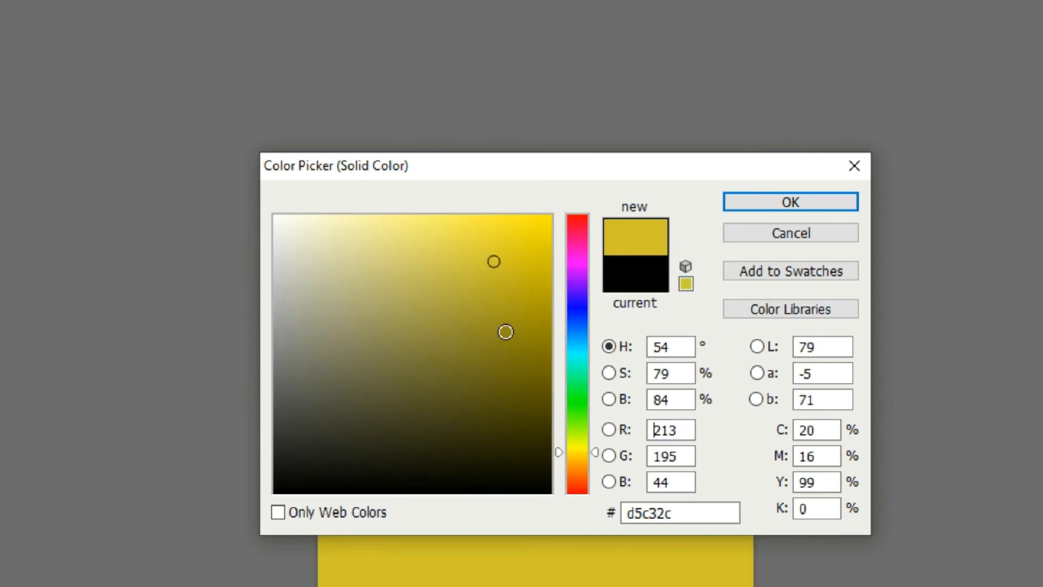
pyautogui.click(470, 317)
pyautogui.click(624, 282)
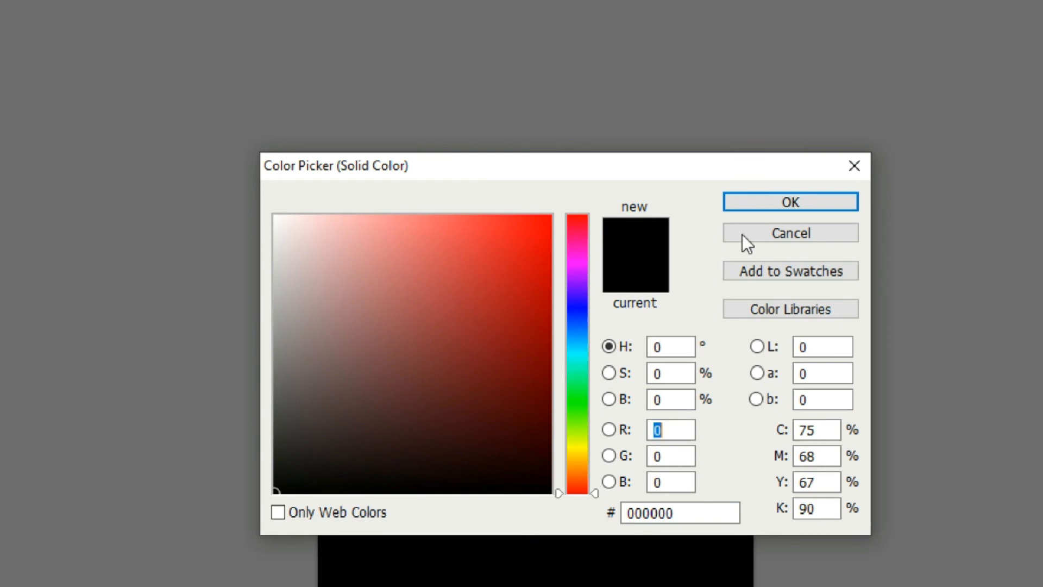
# - Accept black (000000) as the fill color and move the fill layer below the masked watch layer
pyautogui.click(780, 204)
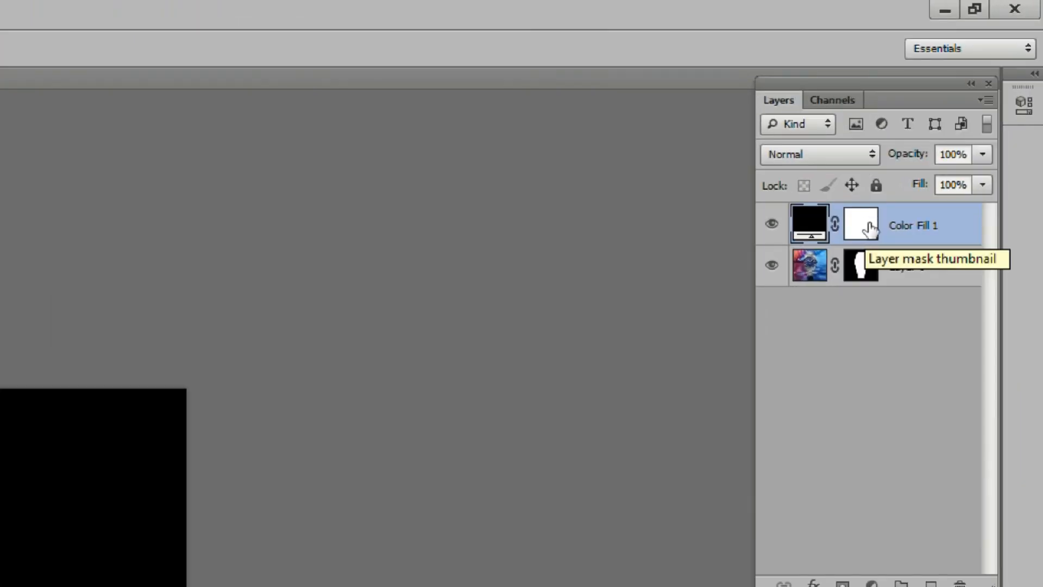
pyautogui.moveTo(845, 228); pyautogui.dragTo(872, 343)
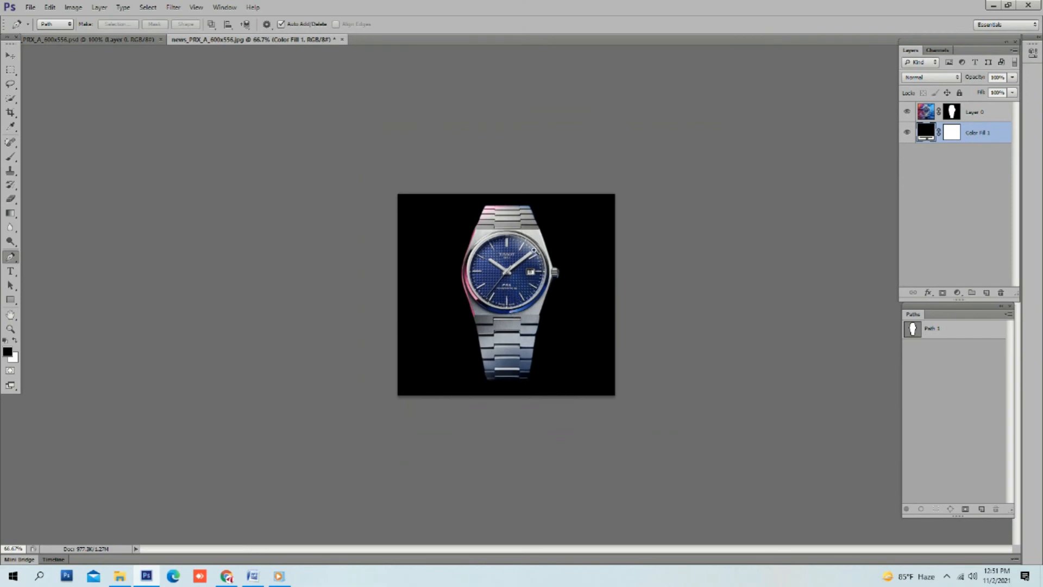
pyautogui.keyDown('ctrl'); pyautogui.click(534, 250); pyautogui.keyUp('ctrl')
pyautogui.keyDown('ctrl'); pyautogui.click(533, 251); pyautogui.keyUp('ctrl')
pyautogui.keyDown('ctrl'); pyautogui.click(532, 251); pyautogui.keyUp('ctrl')
pyautogui.keyDown('alt'); pyautogui.click(527, 249); pyautogui.keyUp('alt')
pyautogui.keyDown('alt'); pyautogui.click(527, 249); pyautogui.keyUp('alt')
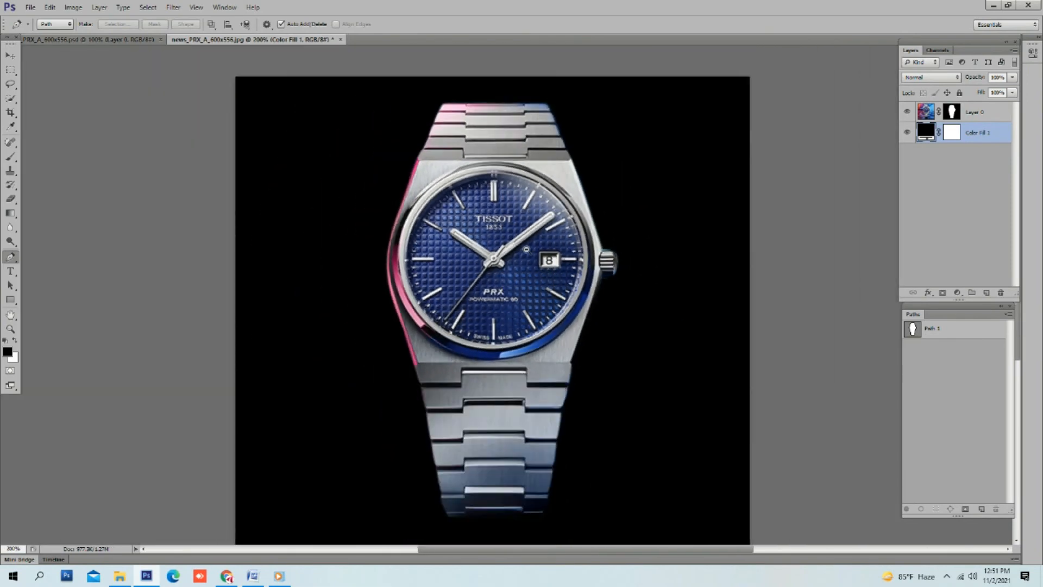
pyautogui.keyDown('alt'); pyautogui.click(526, 249); pyautogui.keyUp('alt')
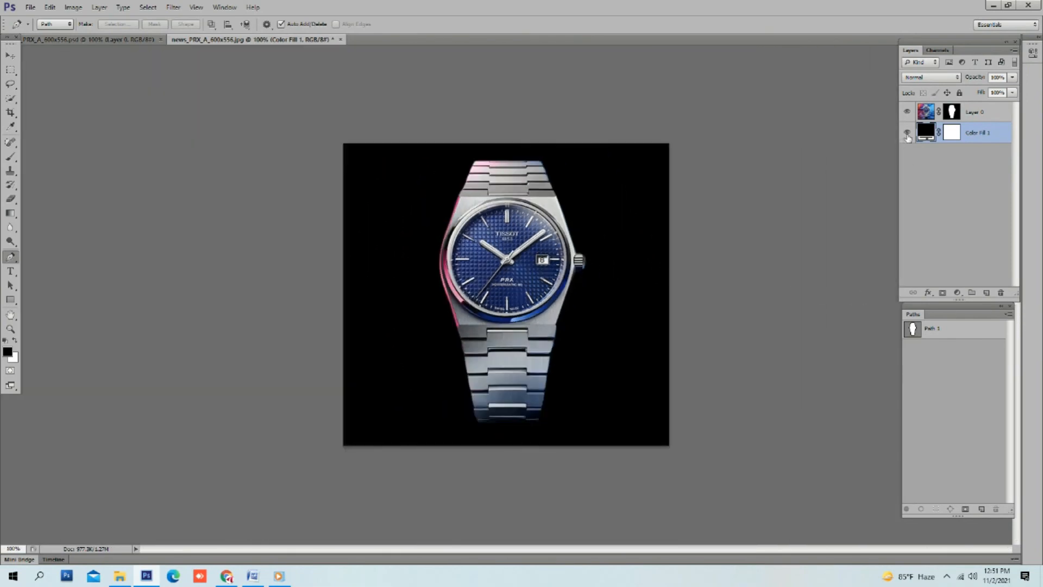